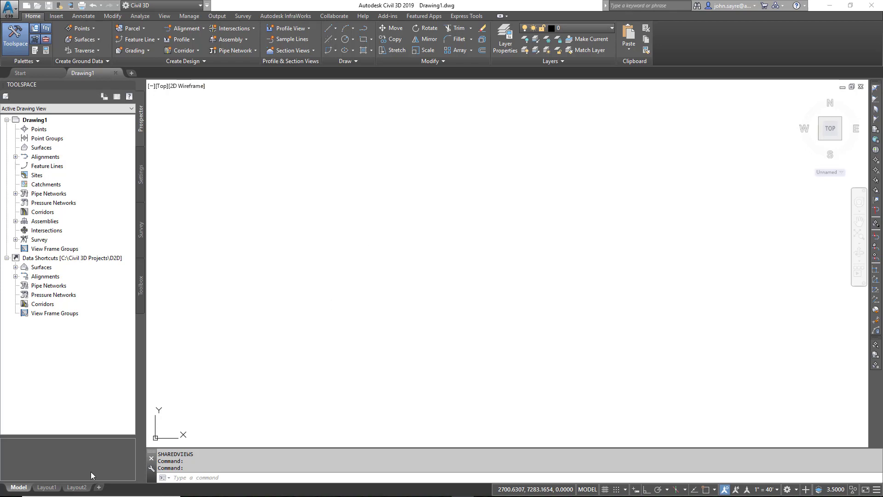
- Launch the Autodesk Batch Save Utility from the installed Autodesk Civil 3D 2019 programs
mouse_move(92, 495)
click(11, 488)
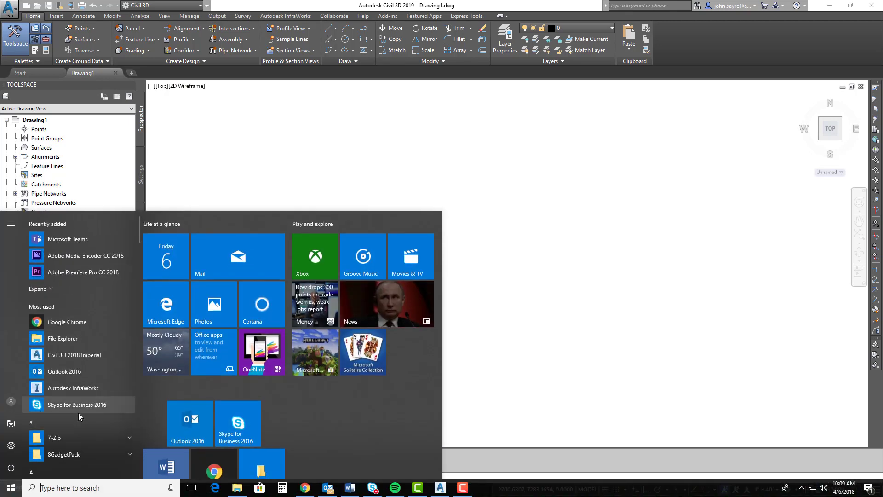
scroll(103, 404, down, 5)
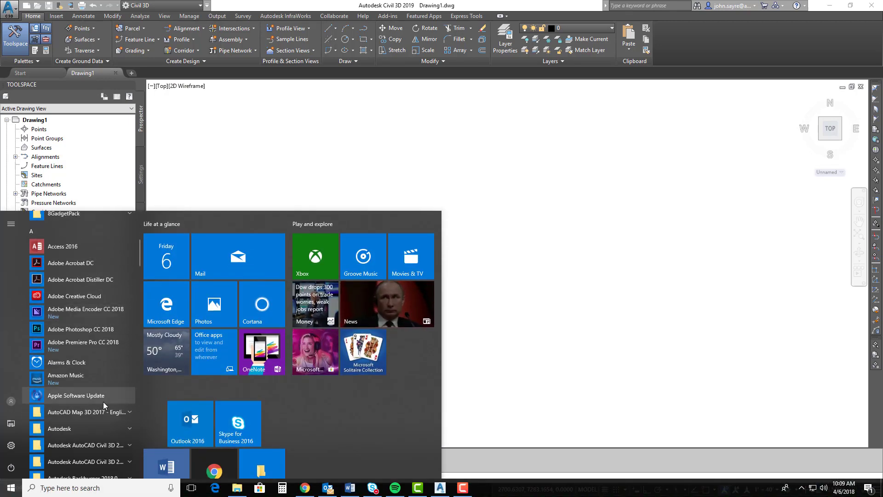
scroll(103, 402, down, 1)
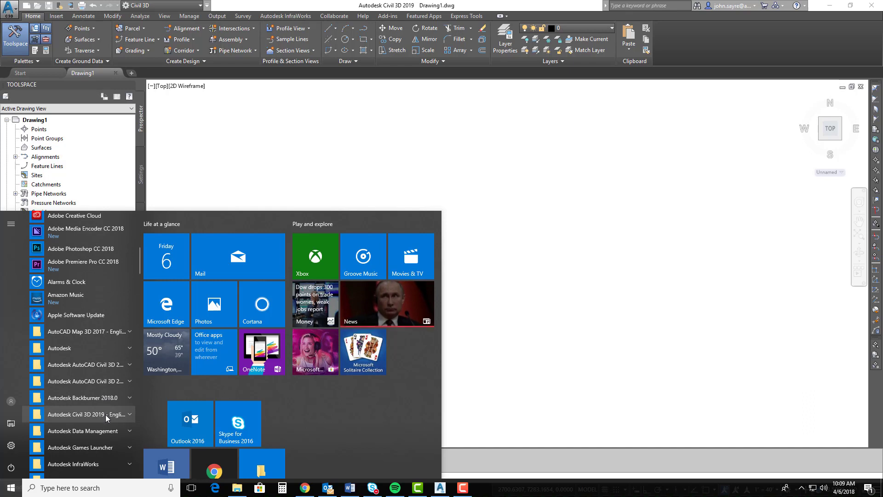
click(115, 415)
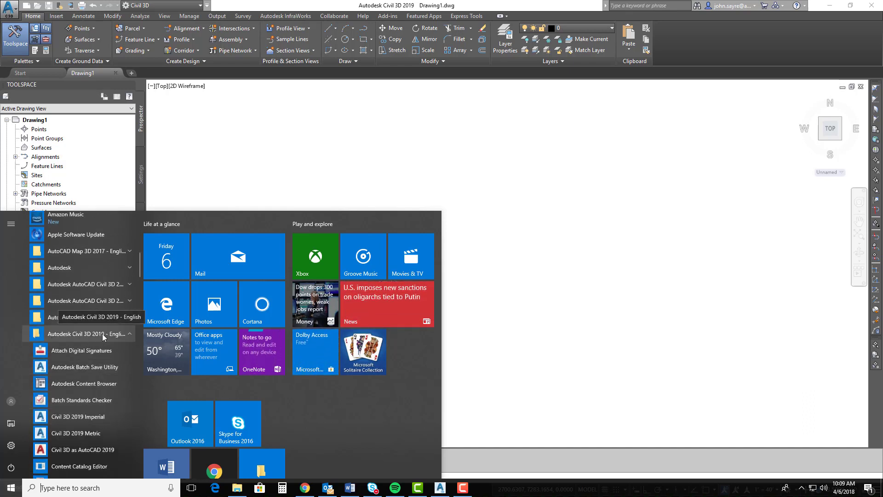
click(100, 368)
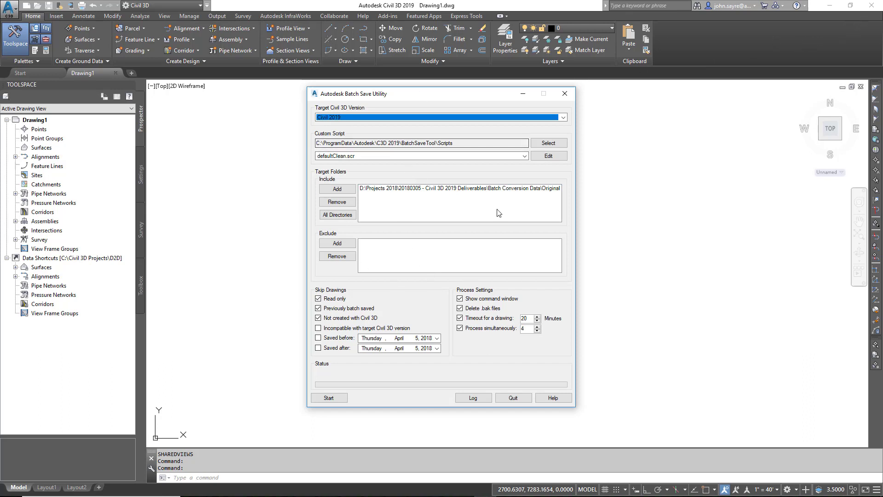
- Clear the Civil 3D window from behind the utility and set the target Civil 3D version to Civil 2019
click(871, 6)
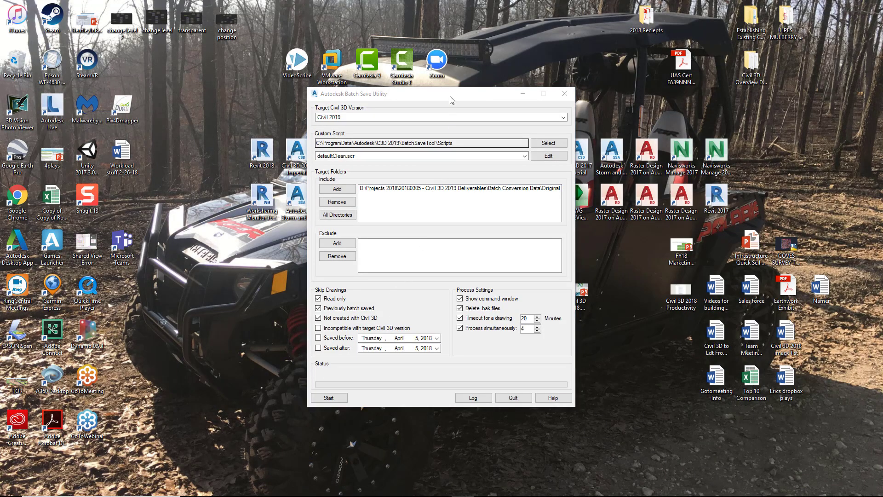
drag(448, 97, 427, 108)
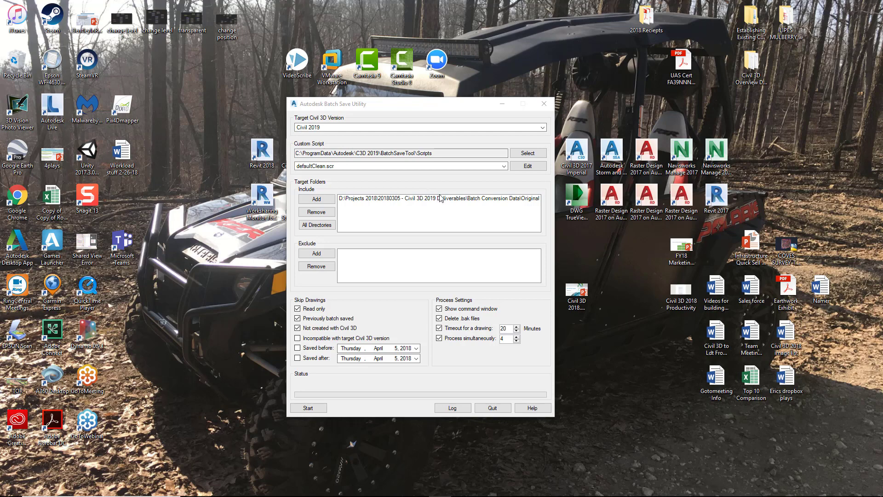
click(543, 128)
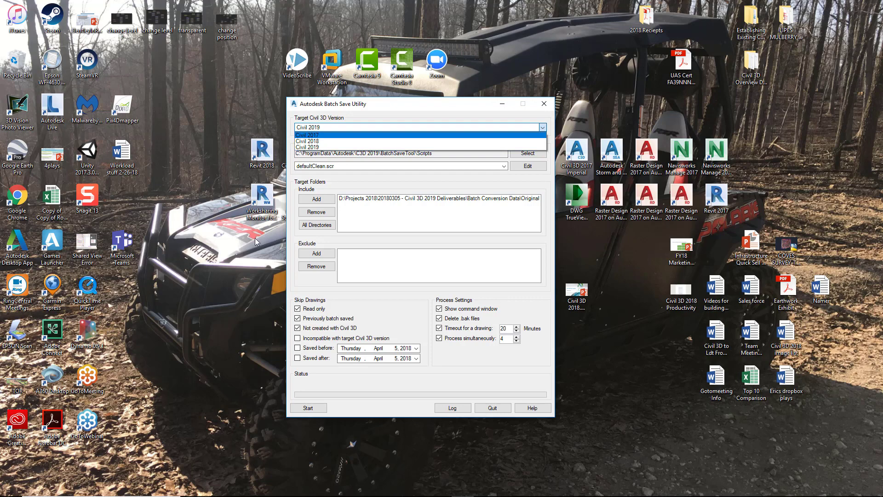
click(324, 147)
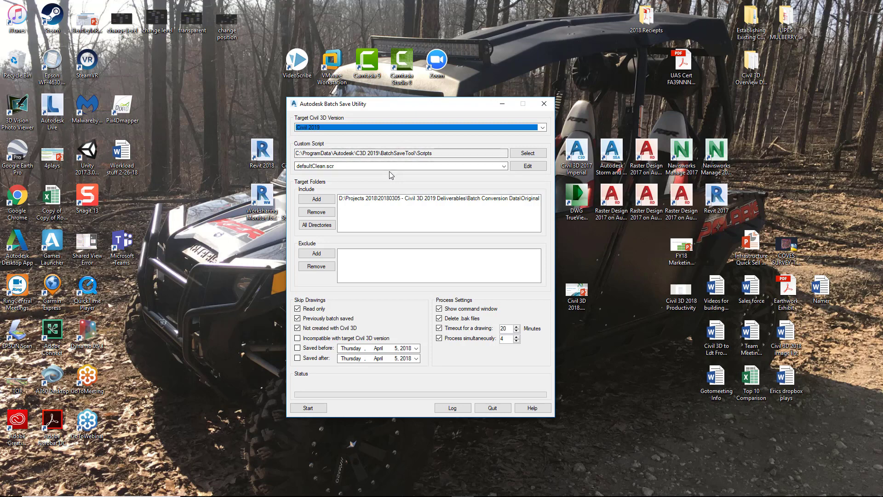
- Open the defaultClean.scr custom script, review its commands, and close it
click(523, 167)
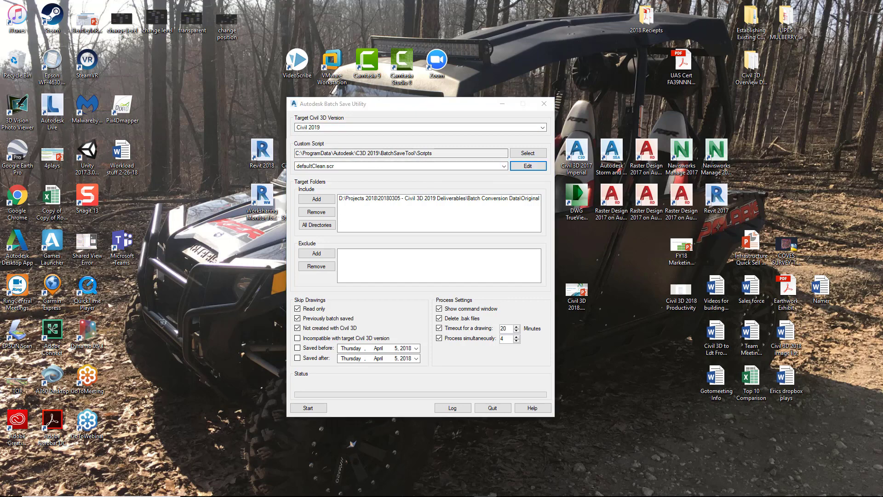
drag(787, 105, 457, 124)
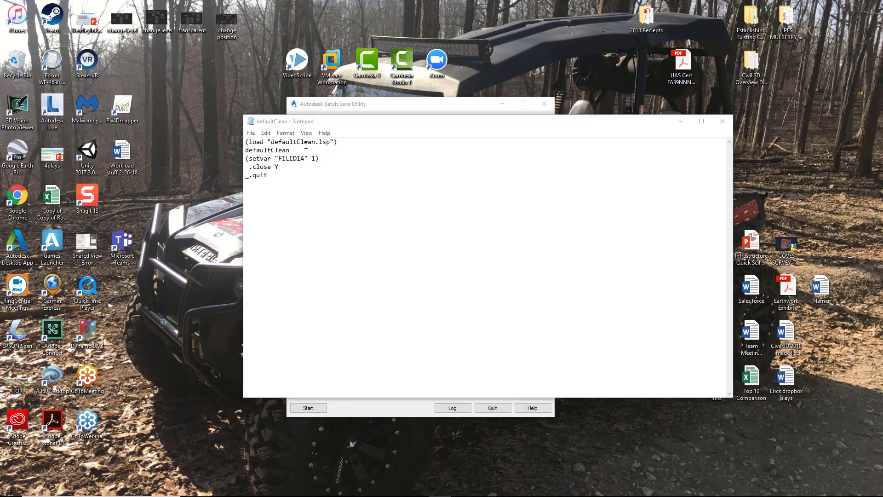
click(722, 127)
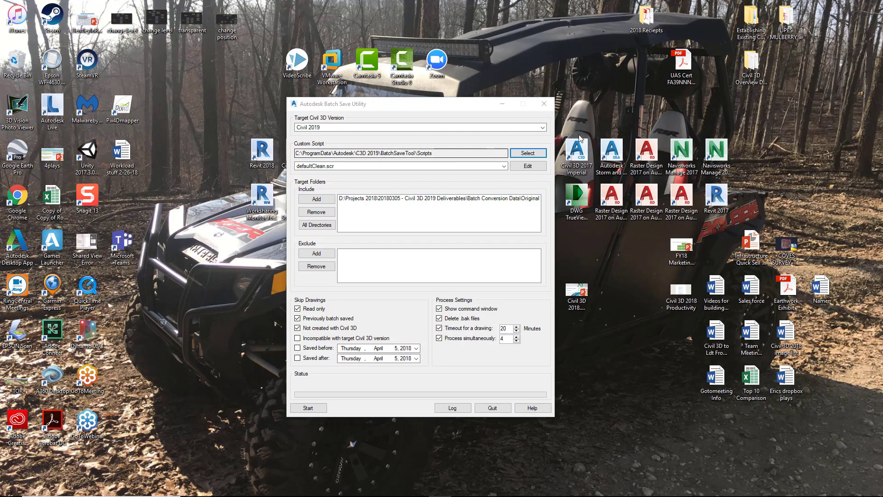
- Examine the defaultClean AutoLISP file from the BatchSaveTool Scripts folder in Notepad, then close the file and the folder
drag(882, 92, 464, 54)
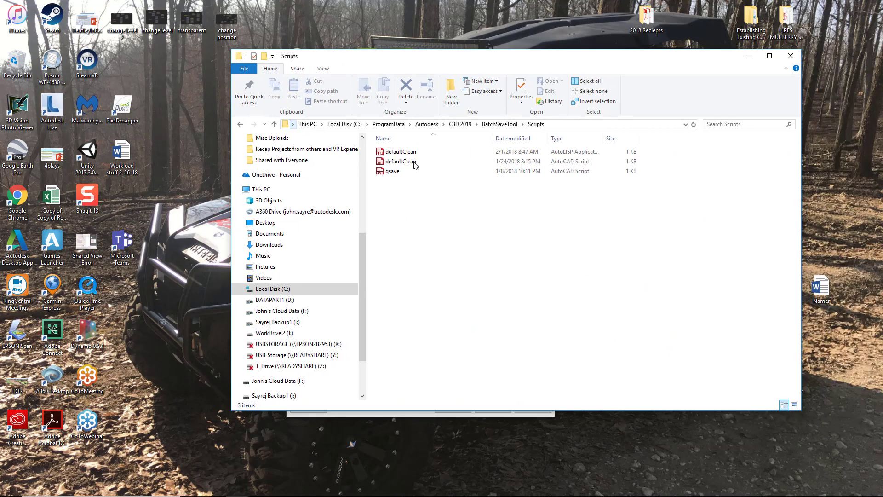
click(464, 155)
right_click(440, 153)
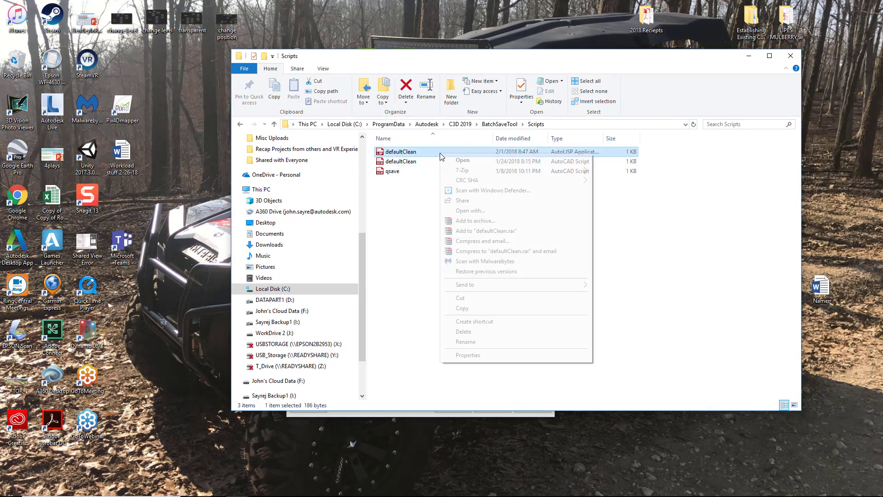
click(484, 213)
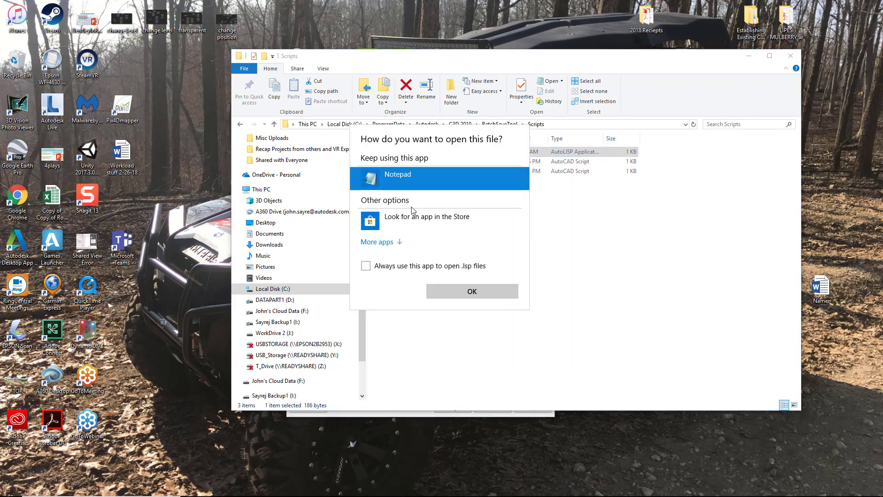
click(465, 292)
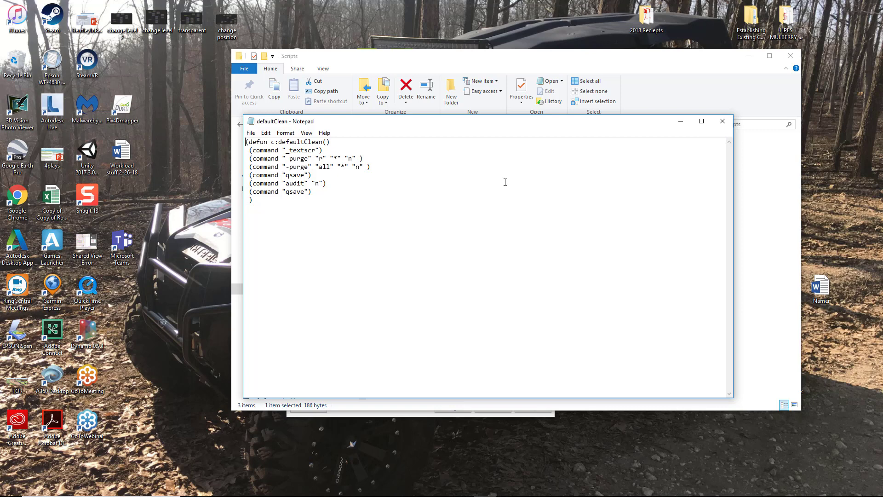
click(723, 121)
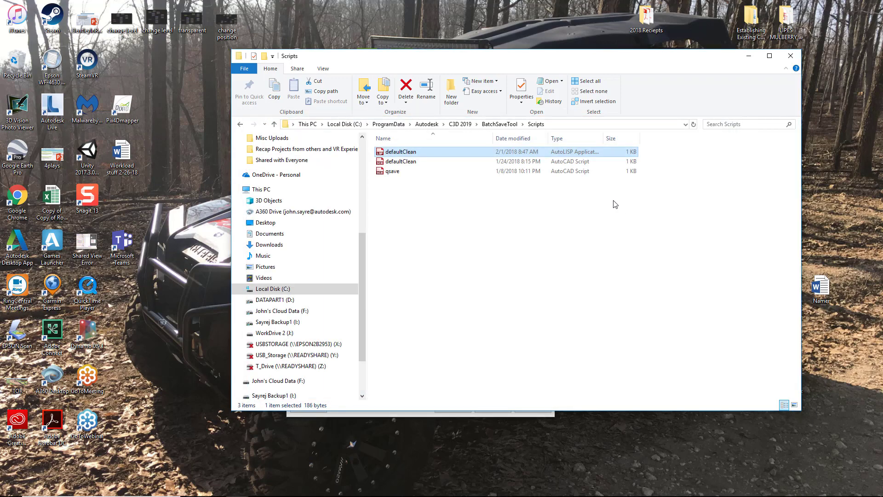
key(alt+F4)
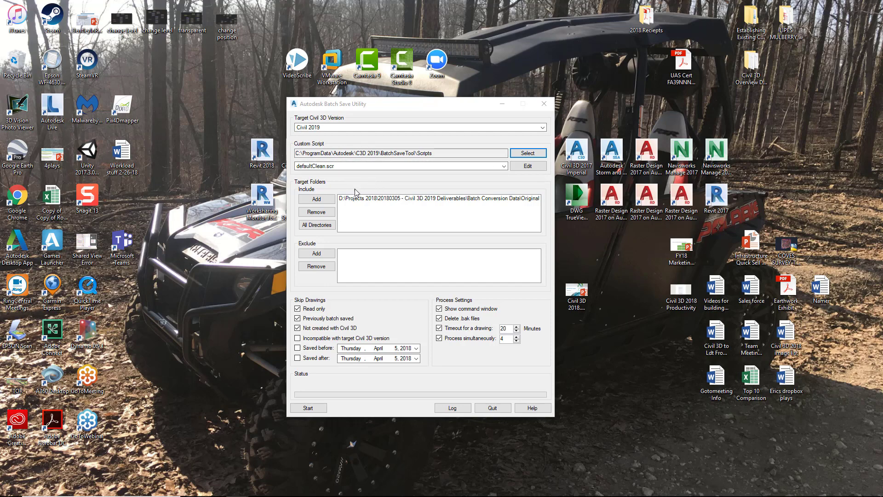
- Remove the listed folder from the included targets and browse to Projects 2018 on the D: drive for a new one
click(349, 206)
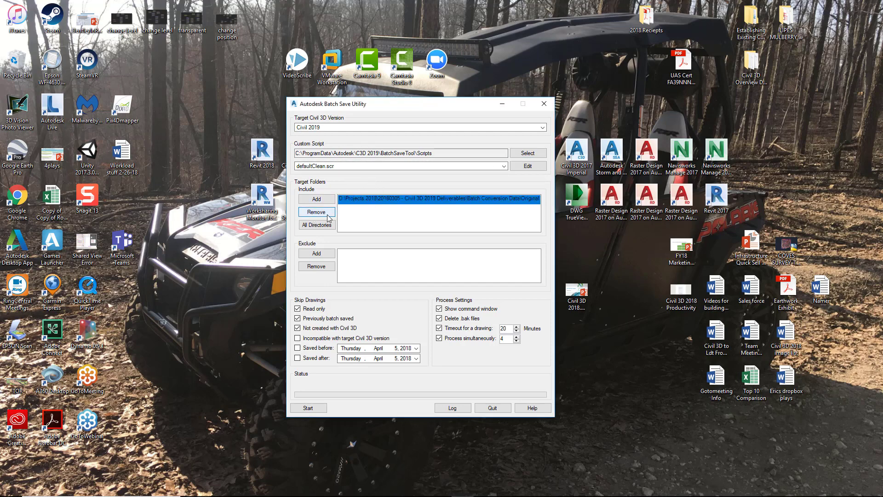
click(322, 214)
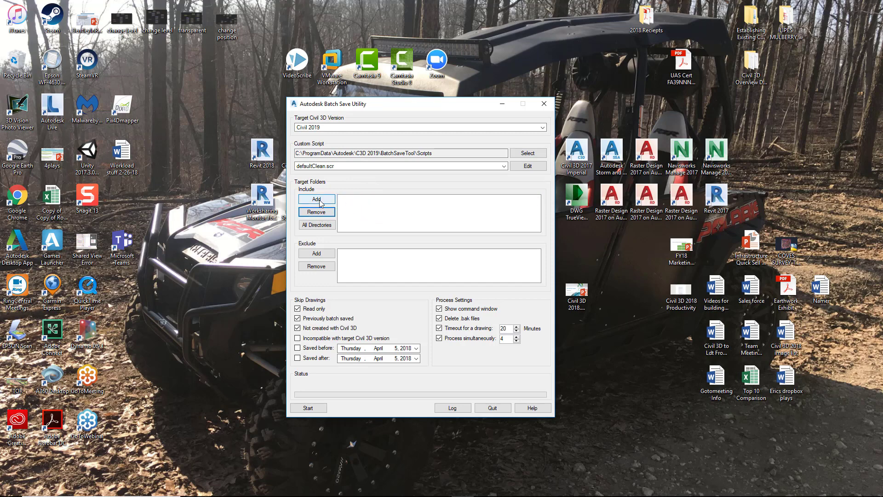
click(302, 199)
drag(454, 123, 374, 98)
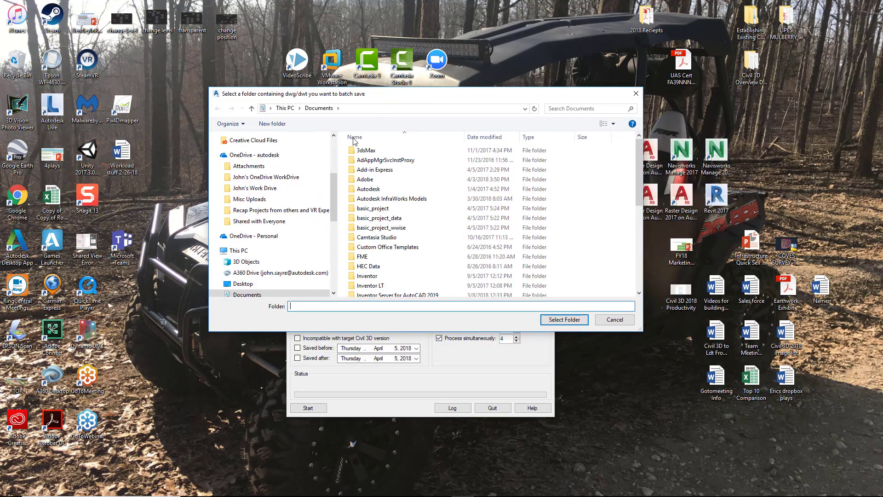
drag(338, 216, 338, 251)
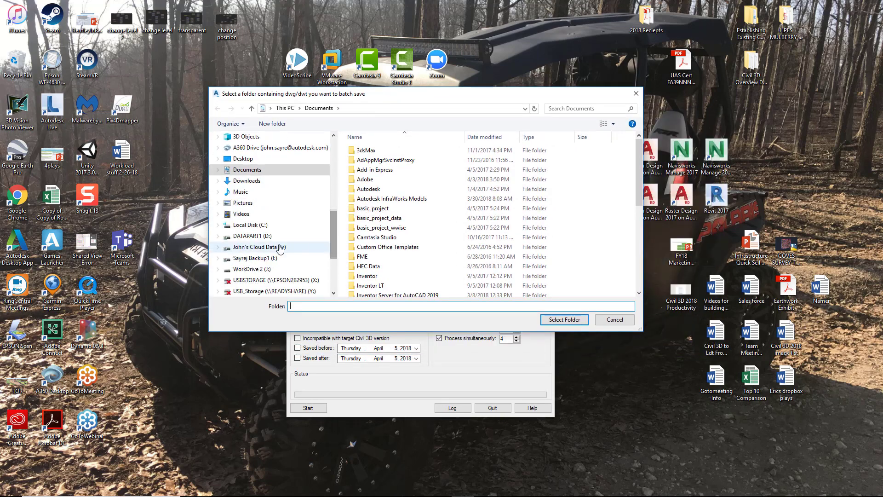
click(258, 236)
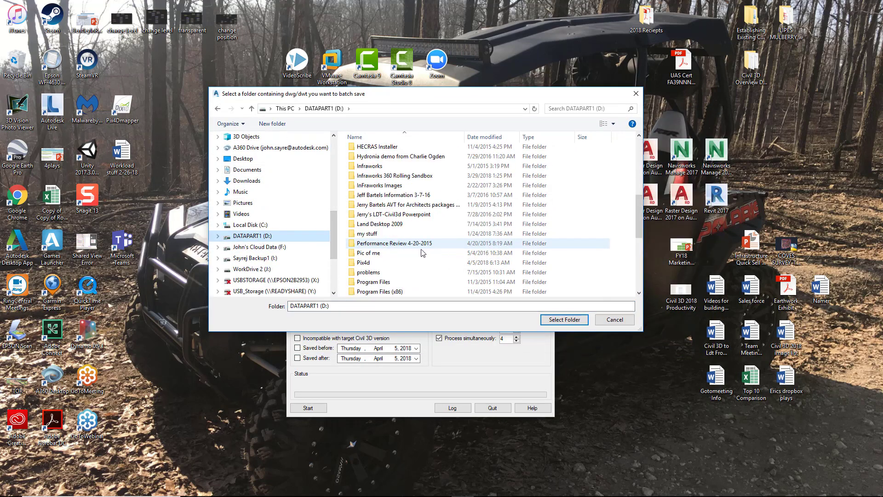
scroll(428, 255, down, 3)
double_click(403, 261)
scroll(403, 261, down, 3)
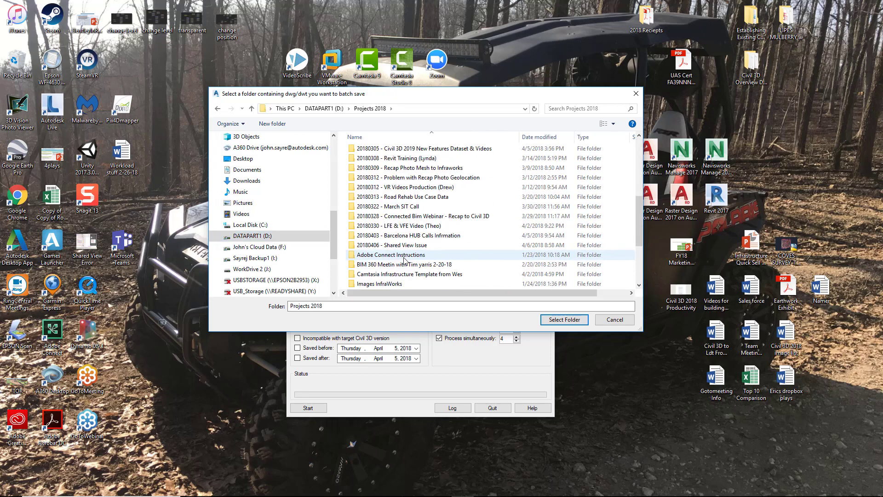
- Include "Original Civil 3D Drawings Updated" from Batch Conversion Data, within Civil 3D 2019 Datasets of the 20180305 New Features Dataset & Videos project
scroll(414, 177, up, 1)
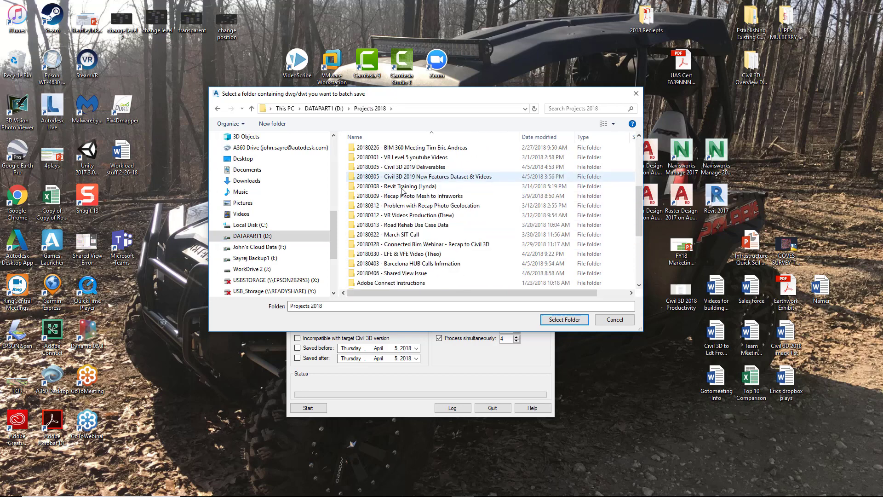
double_click(413, 177)
double_click(384, 151)
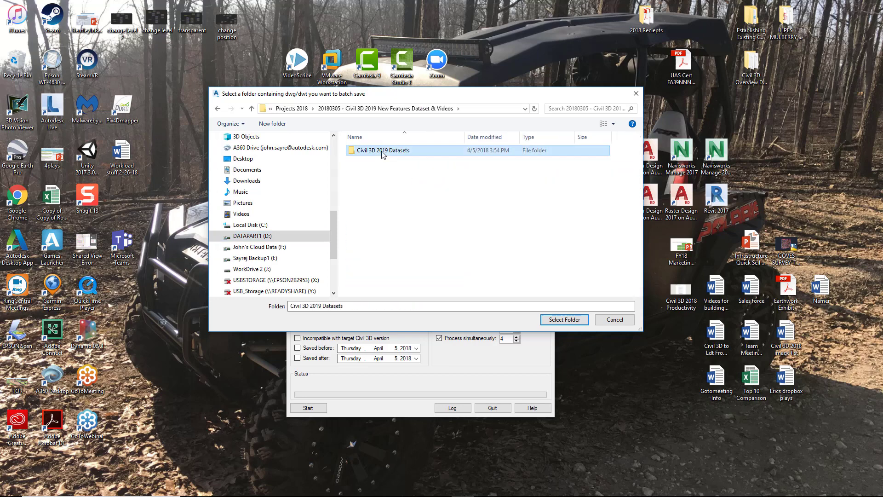
double_click(388, 150)
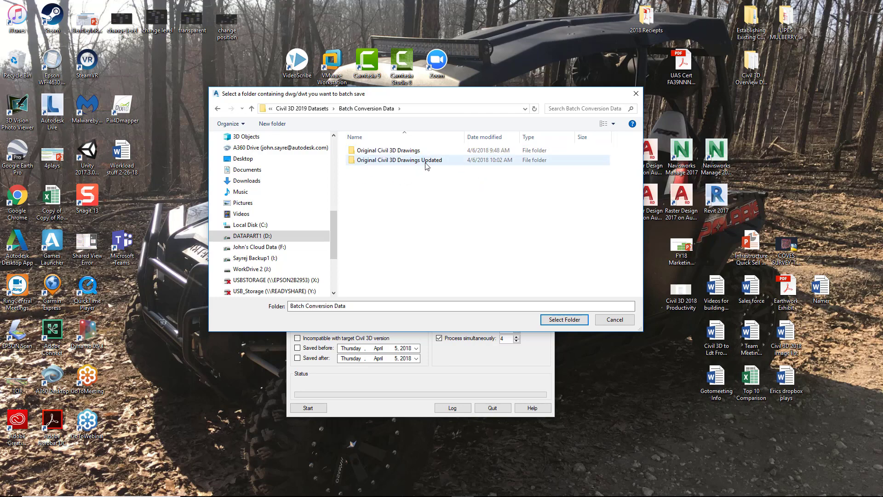
click(403, 152)
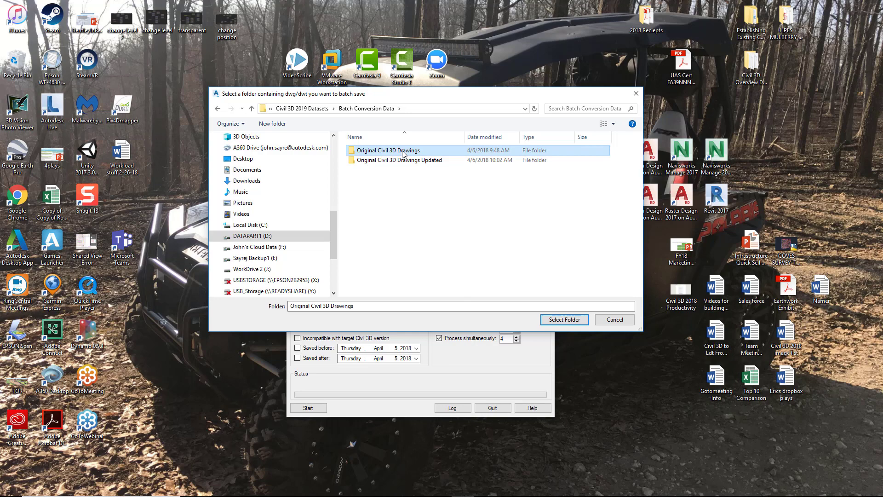
double_click(396, 160)
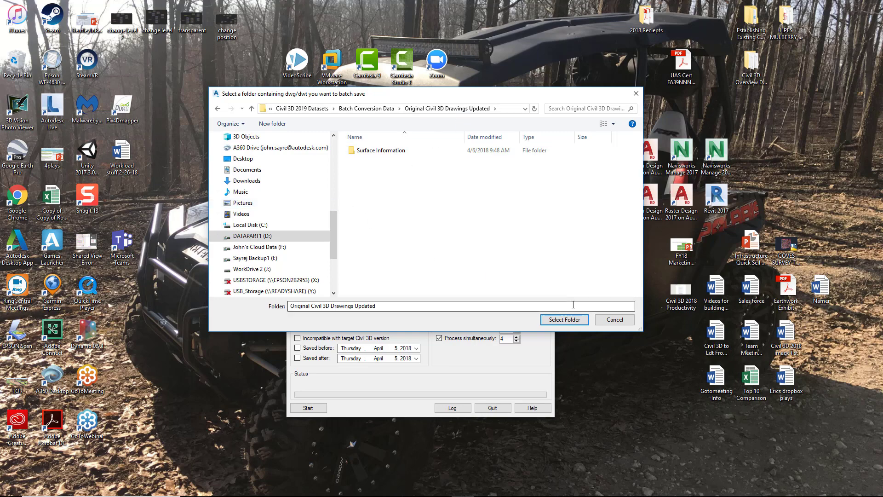
click(569, 323)
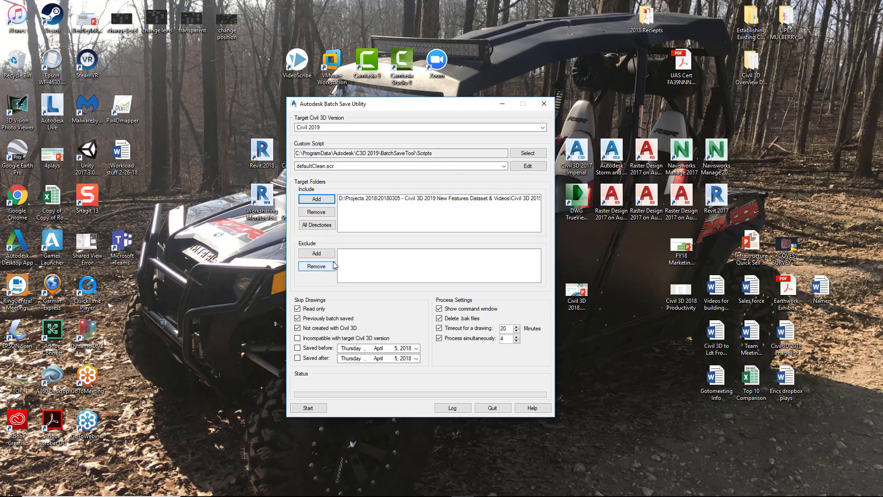
- Exclude the Surface Information subfolder of Original Civil 3D Drawings Updated from the batch save
click(318, 254)
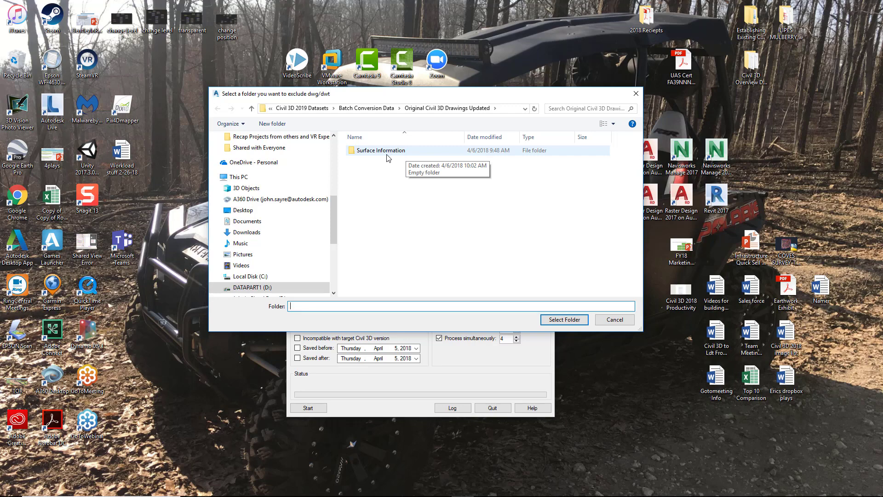
click(388, 152)
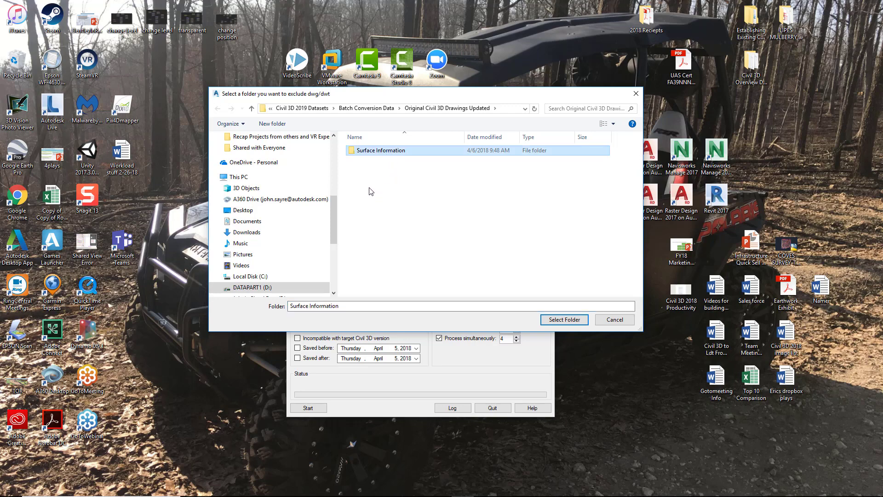
click(565, 320)
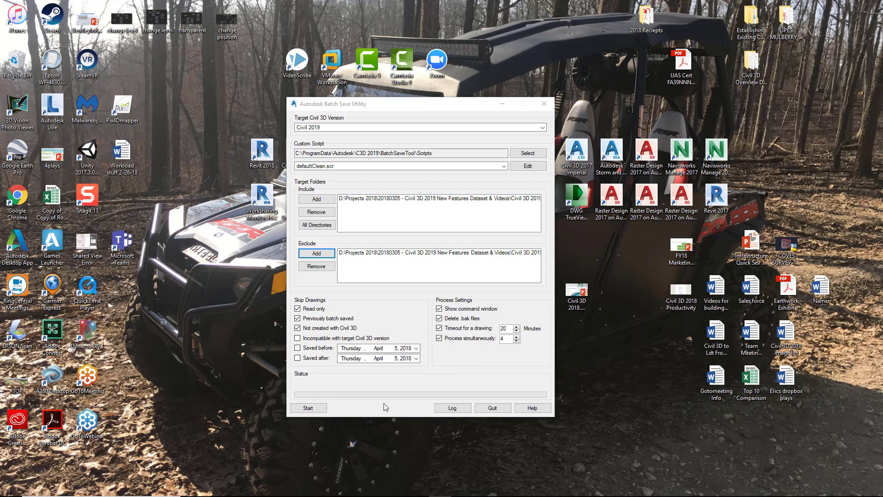
- Start the batch save and move the front console window aside while the drawings are processed
click(320, 408)
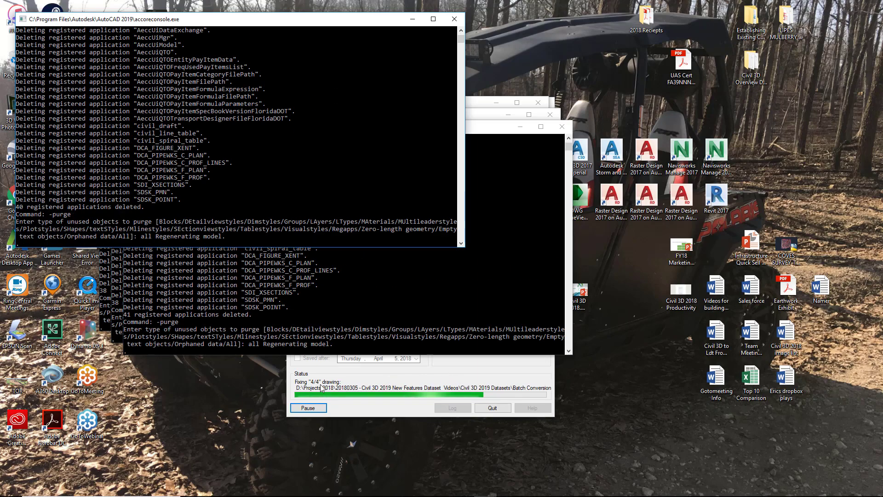
drag(285, 23, 690, 47)
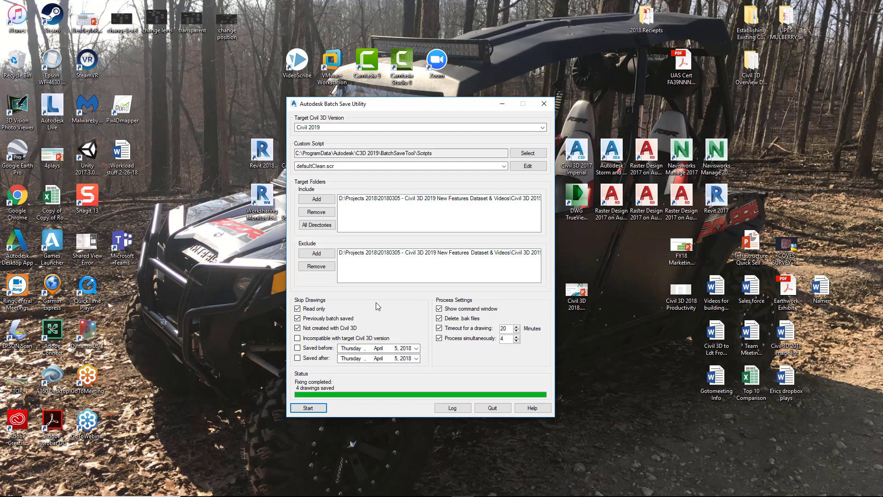
- Review the batch save log for each drawing's conversion result, then close the log
click(453, 408)
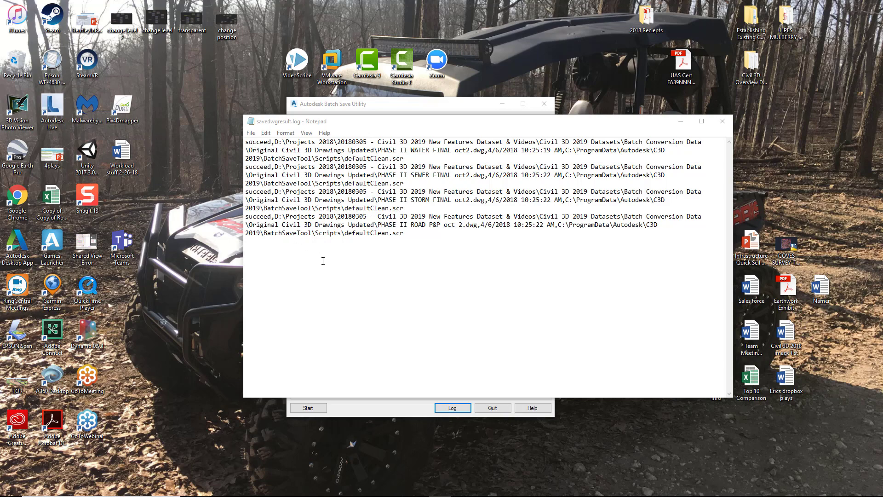
click(392, 125)
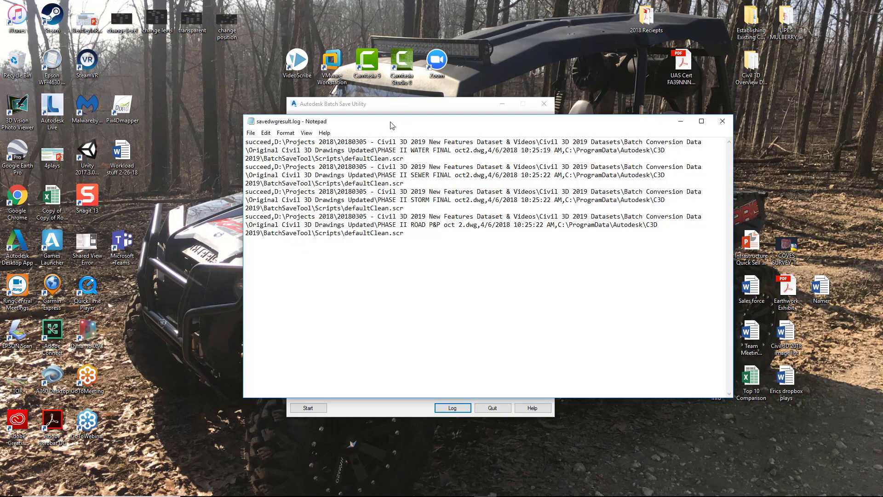
drag(392, 125, 338, 124)
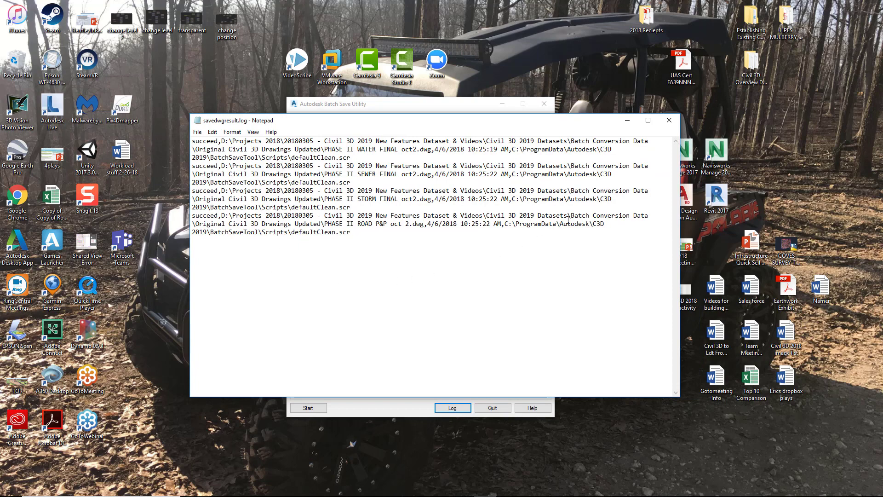
click(669, 121)
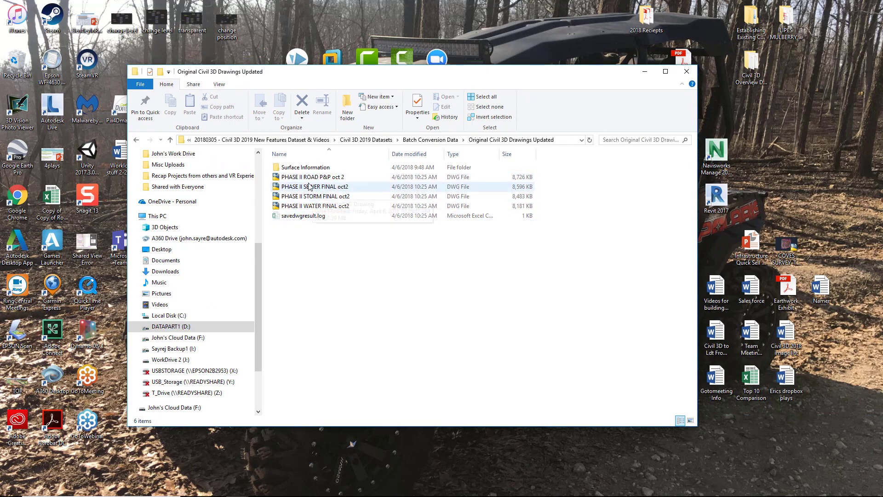
- Compare the drawing file sizes in Original Civil 3D Drawings and Original Civil 3D Drawings Updated, and check savedwgresult.log in the updated folder
click(430, 139)
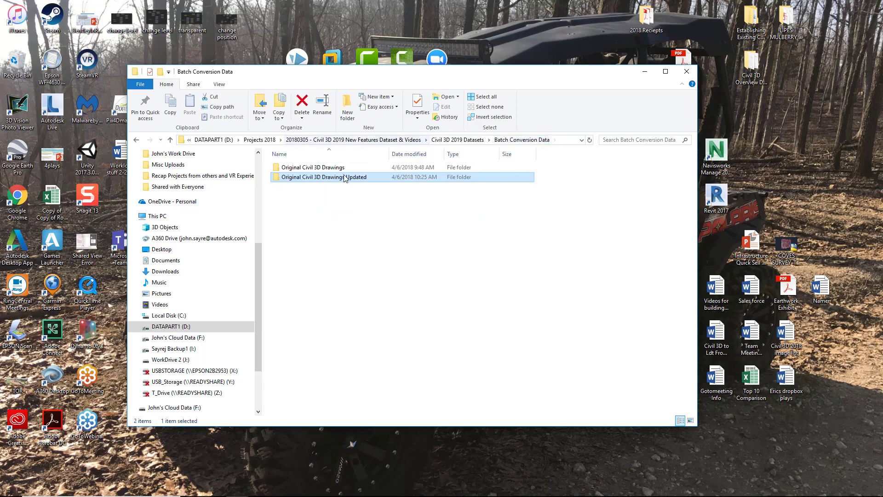
double_click(315, 169)
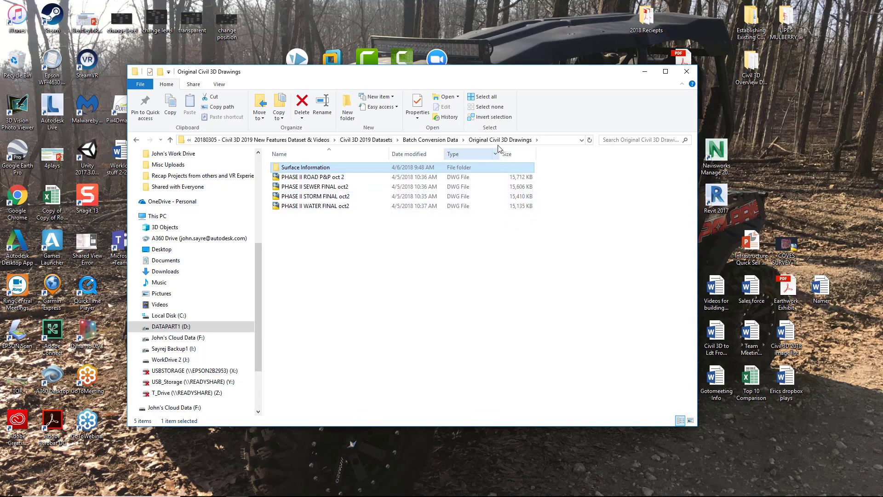
click(430, 139)
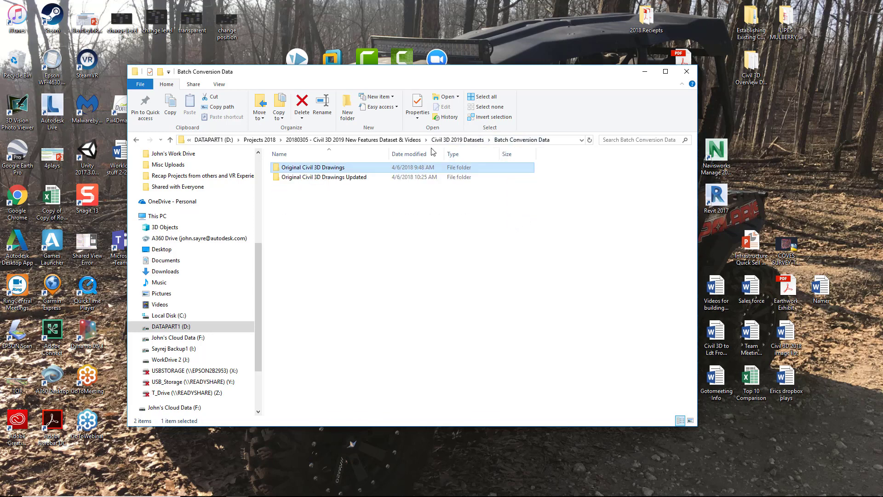
double_click(325, 177)
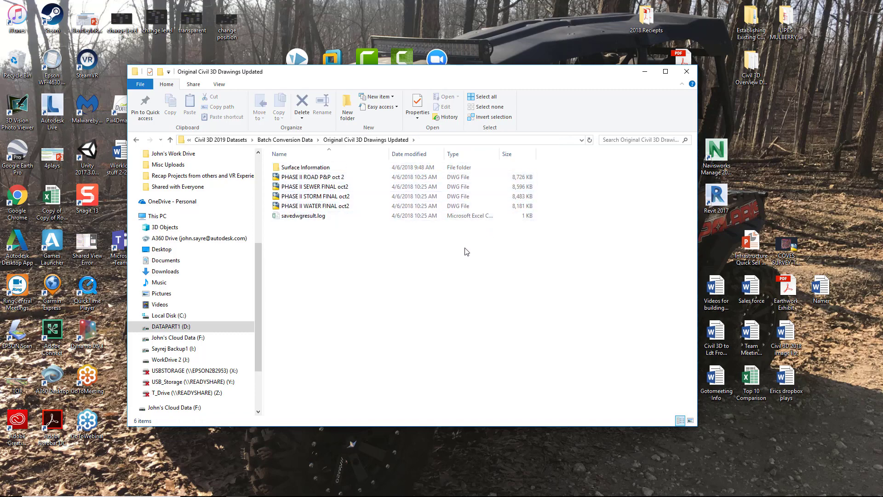
double_click(314, 220)
- Move the folder window off the Autodesk Batch Save Utility and switch back to the utility to review its settings
drag(402, 81, 405, 170)
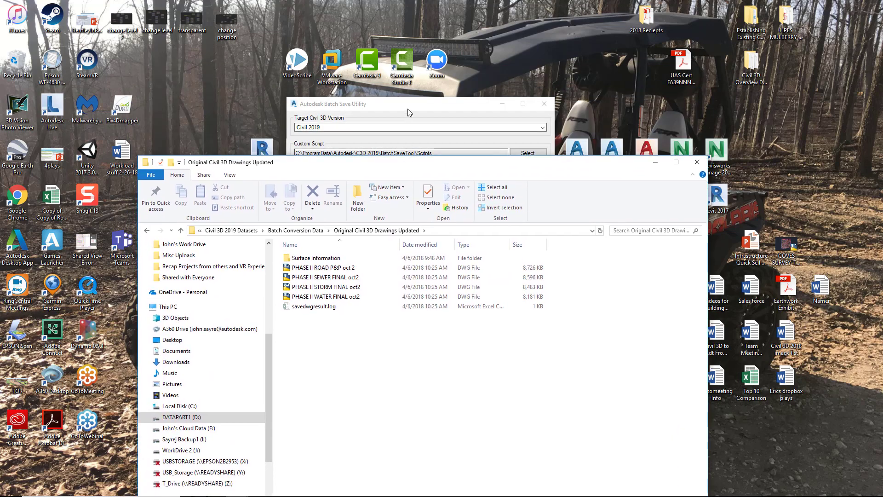
click(408, 108)
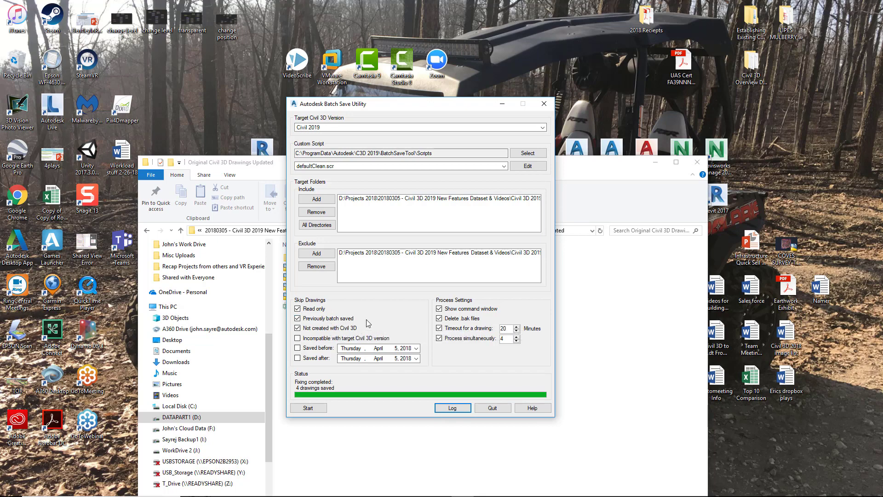
click(576, 177)
click(455, 107)
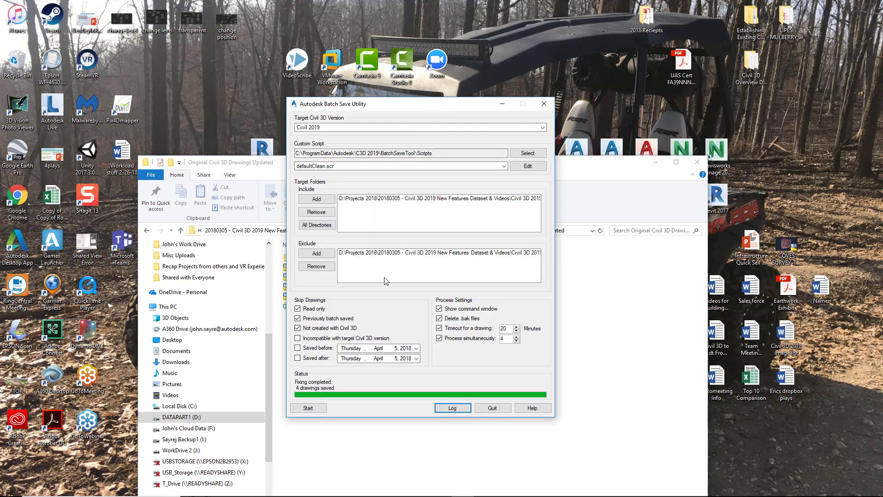